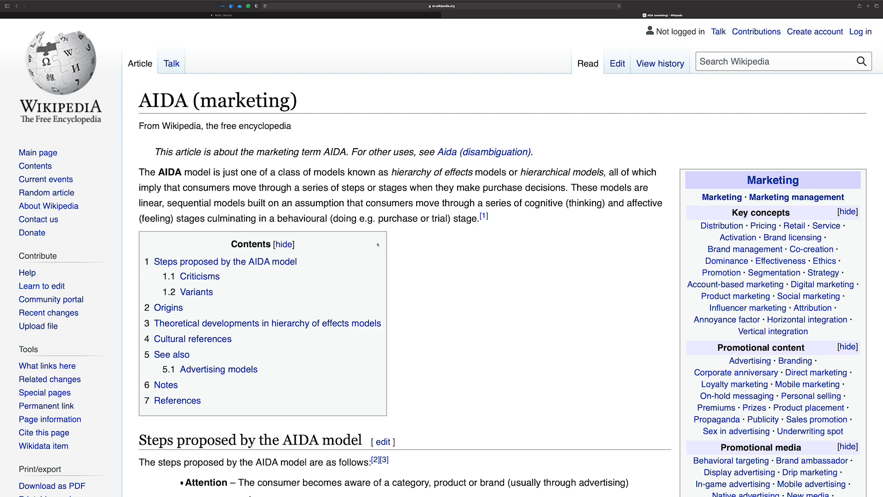
Skim the AIDA model's steps on Wikipedia, then switch to the 'Viva la AIDA in Shortly!' document
{"action": "scroll", "coordinate": [378, 245], "scroll_direction": "down", "scroll_amount": 6}
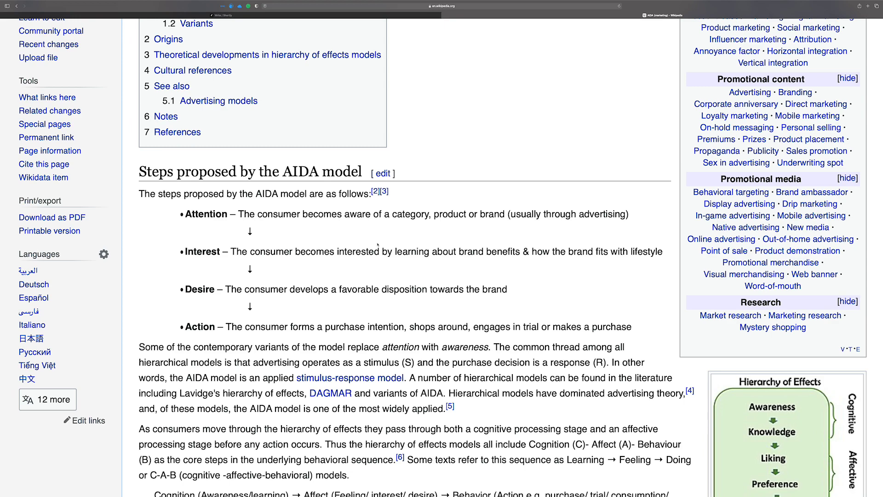
{"action": "scroll", "coordinate": [377, 249], "scroll_direction": "up", "scroll_amount": 6}
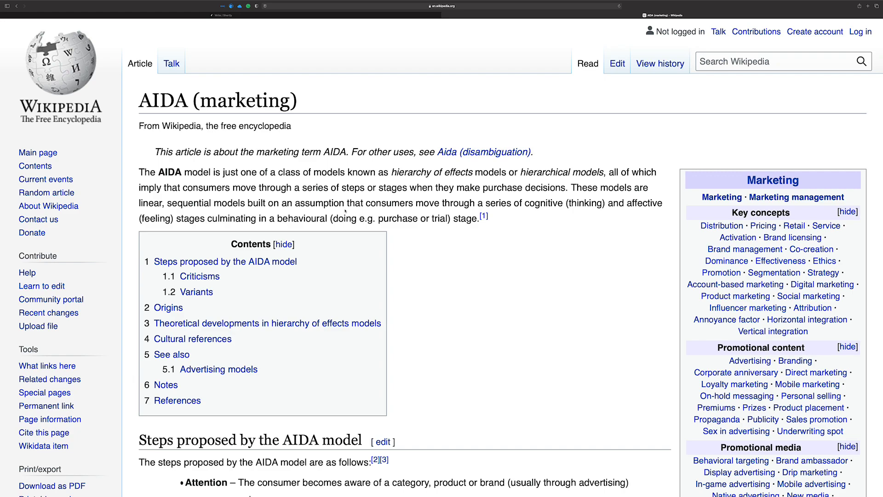
{"action": "left_click", "coordinate": [227, 15]}
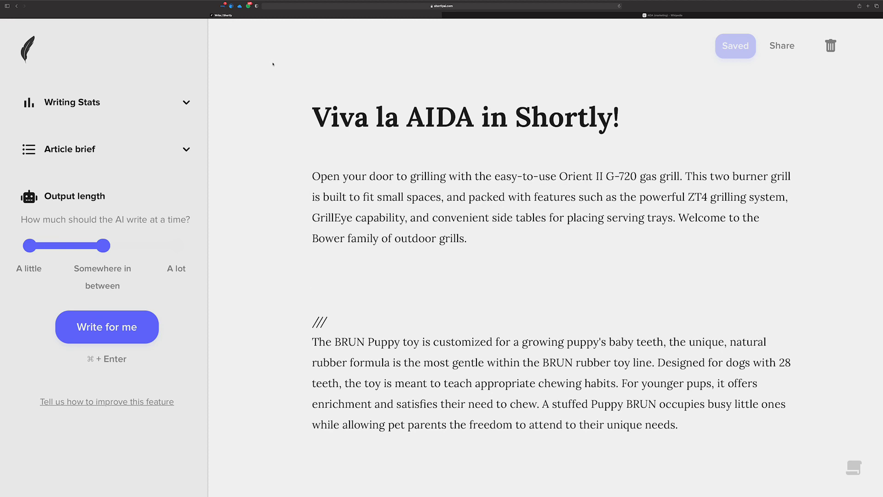
{"action": "scroll", "coordinate": [273, 65], "scroll_direction": "down", "scroll_amount": 2}
{"action": "scroll", "coordinate": [273, 64], "scroll_direction": "down", "scroll_amount": 2}
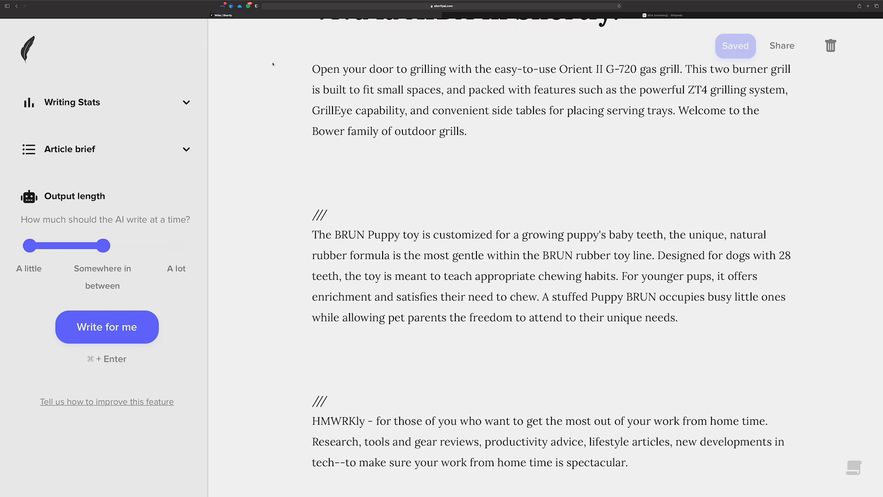
{"action": "scroll", "coordinate": [273, 65], "scroll_direction": "up", "scroll_amount": 5}
{"action": "scroll", "coordinate": [273, 64], "scroll_direction": "down", "scroll_amount": 6}
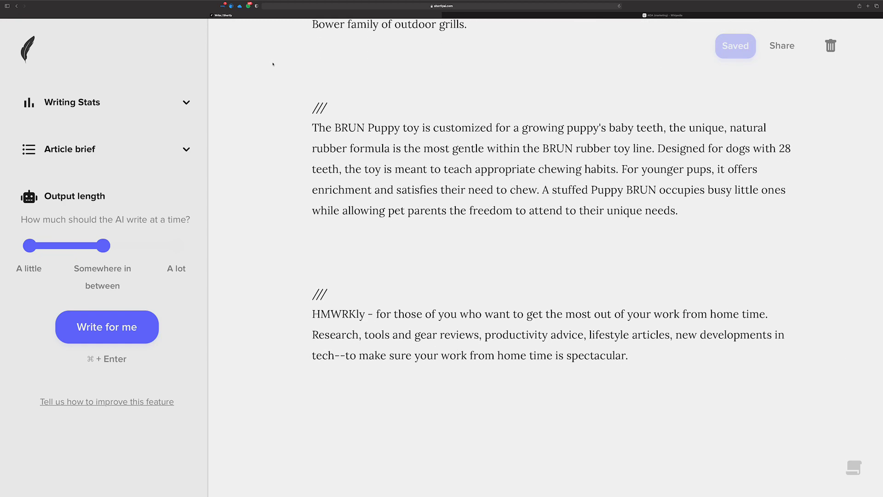
{"action": "scroll", "coordinate": [273, 65], "scroll_direction": "up", "scroll_amount": 5}
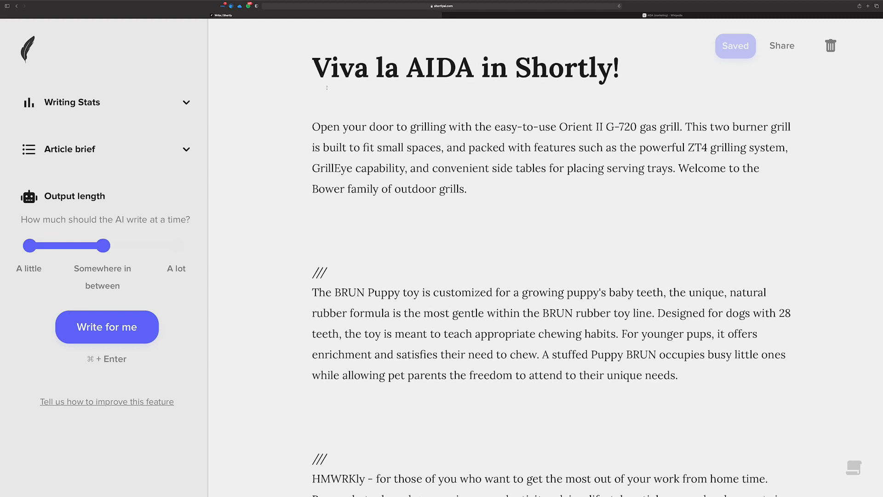
{"action": "scroll", "coordinate": [327, 88], "scroll_direction": "down", "scroll_amount": 1}
{"action": "scroll", "coordinate": [326, 88], "scroll_direction": "down", "scroll_amount": 2}
{"action": "scroll", "coordinate": [327, 87], "scroll_direction": "up", "scroll_amount": 4}
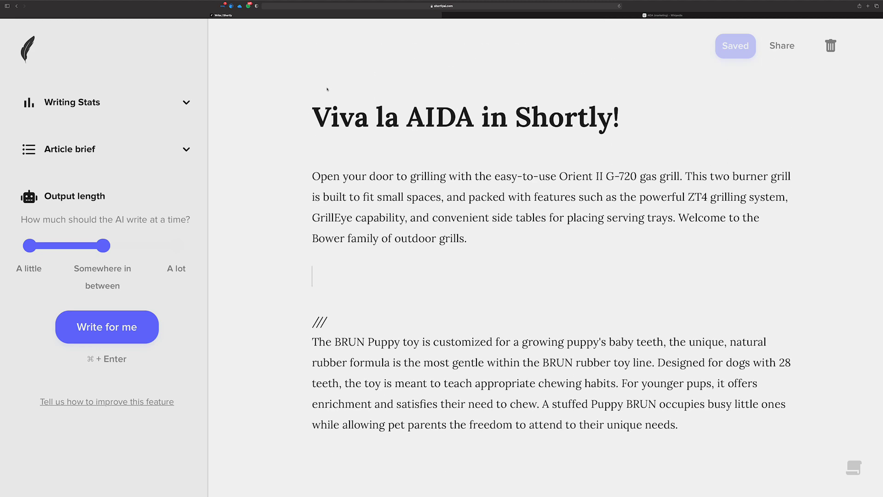
{"action": "scroll", "coordinate": [327, 89], "scroll_direction": "down", "scroll_amount": 1}
{"action": "scroll", "coordinate": [327, 89], "scroll_direction": "down", "scroll_amount": 4}
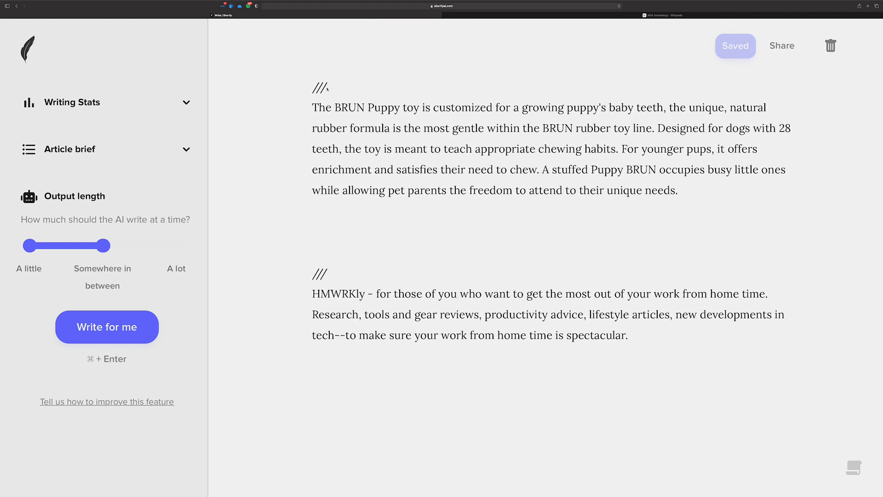
{"action": "scroll", "coordinate": [327, 88], "scroll_direction": "up", "scroll_amount": 4}
{"action": "scroll", "coordinate": [327, 88], "scroll_direction": "up", "scroll_amount": 1}
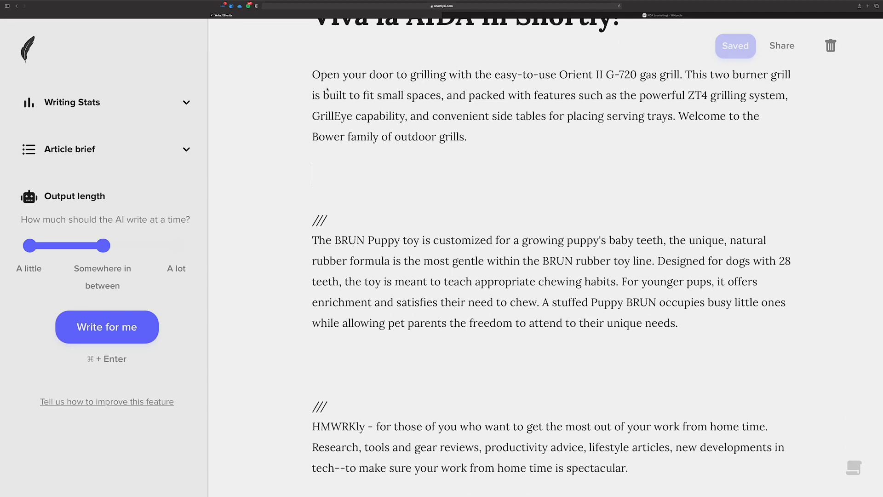
{"action": "scroll", "coordinate": [327, 90], "scroll_direction": "down", "scroll_amount": 1}
{"action": "scroll", "coordinate": [327, 88], "scroll_direction": "up", "scroll_amount": 4}
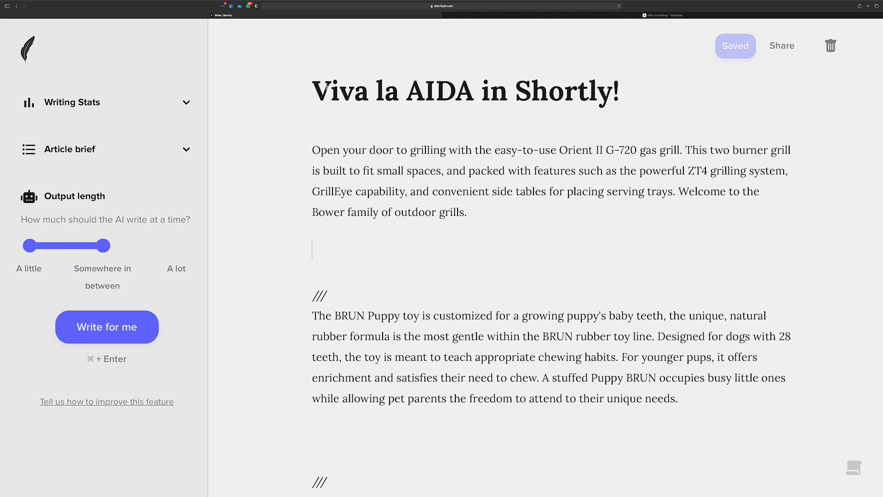
{"action": "scroll", "coordinate": [327, 88], "scroll_direction": "down", "scroll_amount": 1}
{"action": "scroll", "coordinate": [328, 88], "scroll_direction": "down", "scroll_amount": 5}
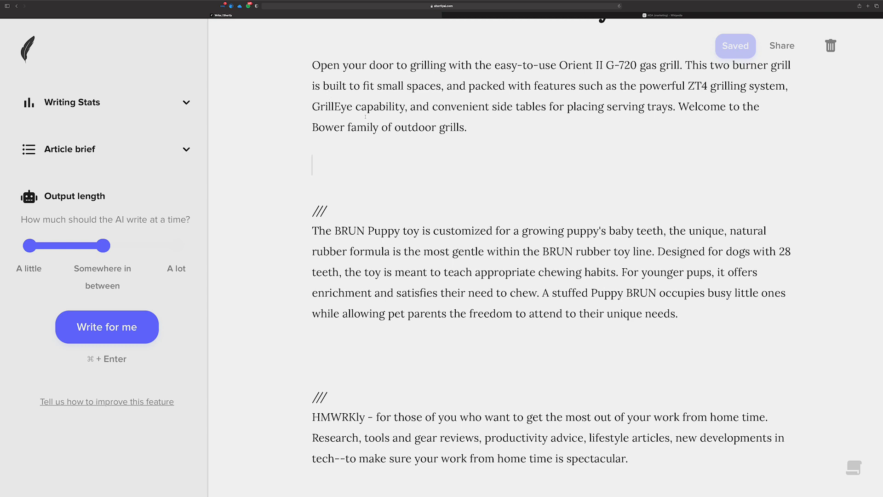
{"action": "left_click_drag", "start_coordinate": [327, 209], "coordinate": [683, 312]}
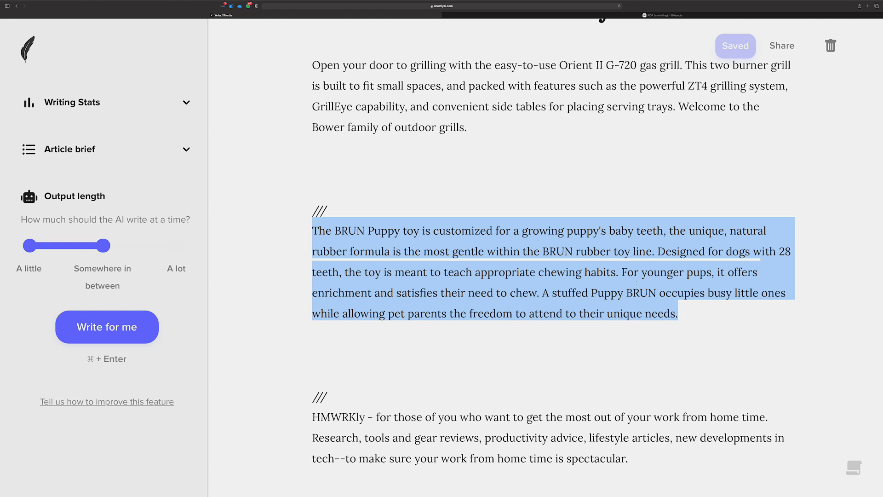
{"action": "scroll", "coordinate": [499, 276], "scroll_direction": "up", "scroll_amount": 5}
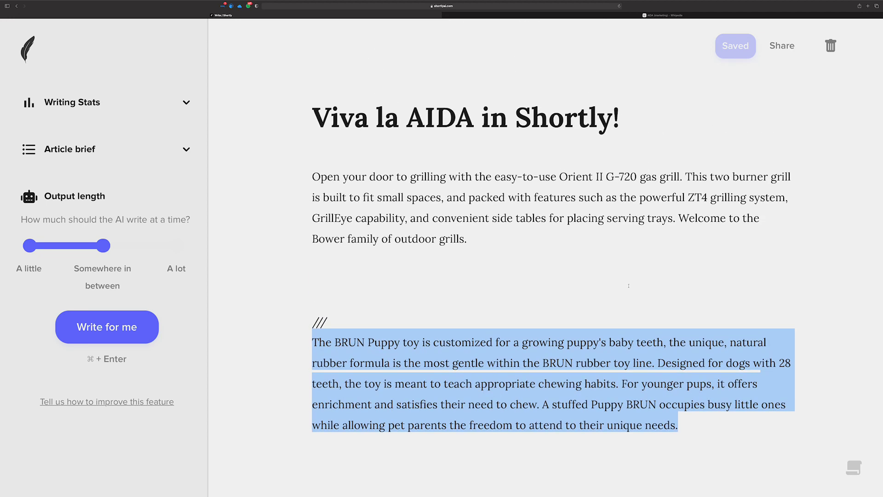
Add '/instruct [please write an AIDA for the above]' on the empty line beneath the grill paragraph
{"action": "left_click", "coordinate": [499, 275]}
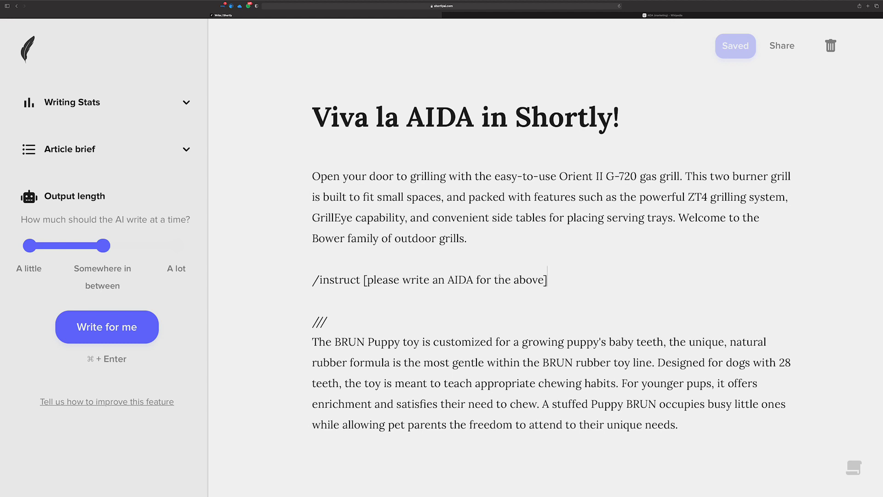
Expand the Article brief section in the sidebar, leaving the brief empty
{"action": "left_click_drag", "start_coordinate": [376, 118], "coordinate": [680, 120]}
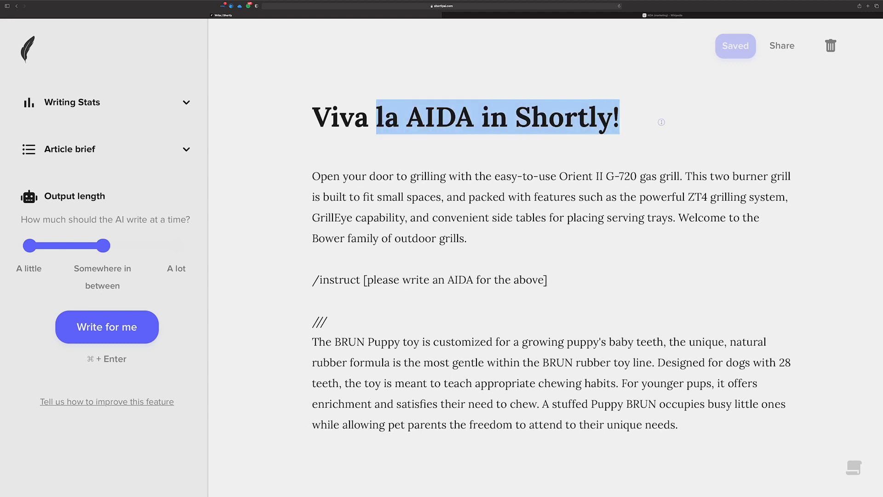
{"action": "left_click", "coordinate": [168, 147]}
{"action": "left_click", "coordinate": [69, 227]}
Highlight the title, grill paragraph and instruction wording, leaving the cursor after the /instruct line
{"action": "left_click_drag", "start_coordinate": [339, 118], "coordinate": [612, 113]}
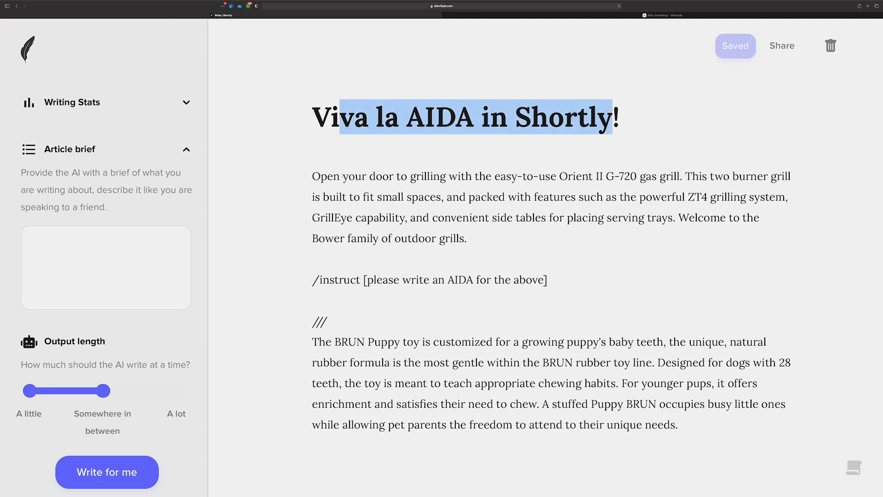
{"action": "left_click_drag", "start_coordinate": [315, 173], "coordinate": [507, 253]}
{"action": "left_click", "coordinate": [550, 279]}
{"action": "left_click_drag", "start_coordinate": [549, 280], "coordinate": [291, 172]}
{"action": "left_click", "coordinate": [401, 273]}
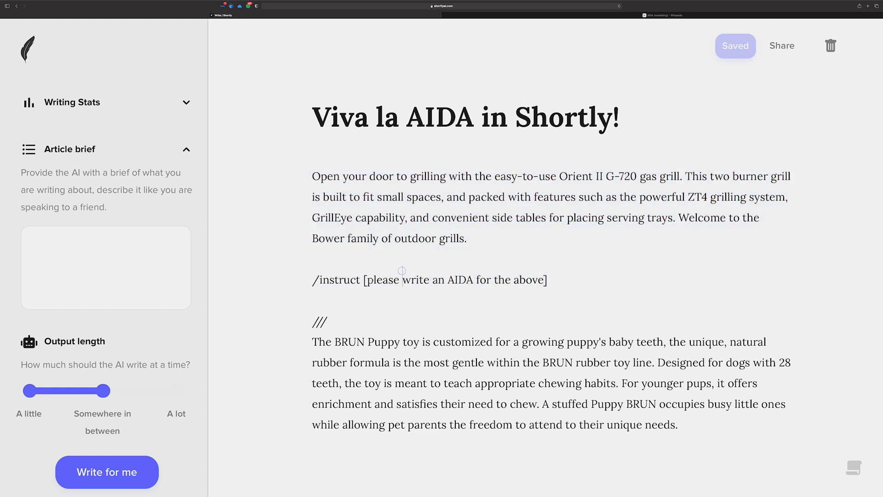
{"action": "left_click_drag", "start_coordinate": [368, 279], "coordinate": [543, 278]}
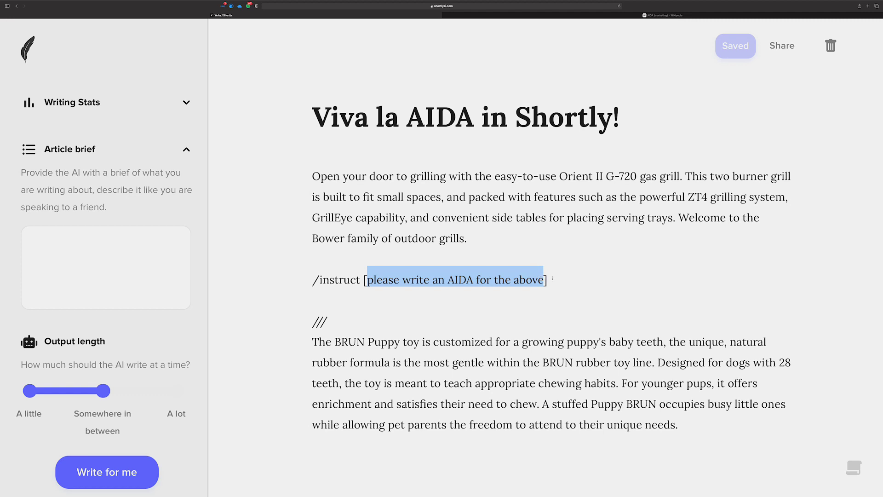
{"action": "left_click", "coordinate": [558, 278]}
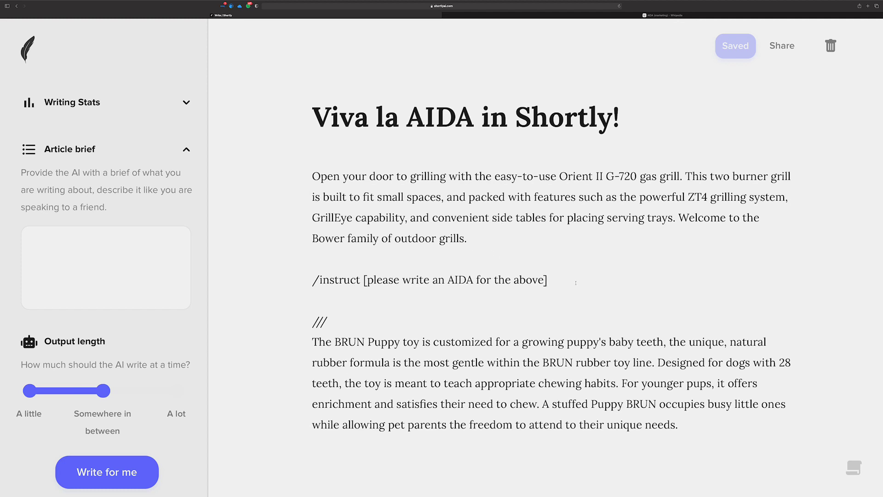
Generate Attention, Interest and Desire copy from the grill /instruct prompt and rate it Very good
{"action": "key", "text": "super+Return"}
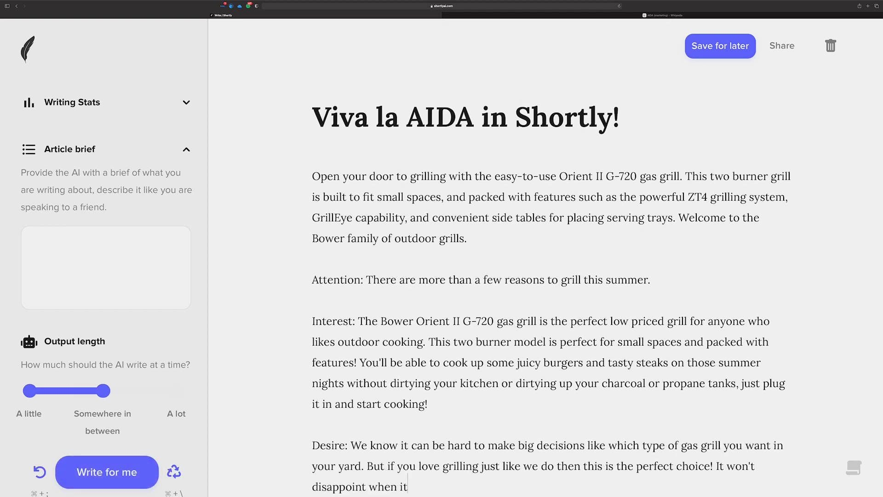
{"action": "scroll", "coordinate": [589, 416], "scroll_direction": "down", "scroll_amount": 5}
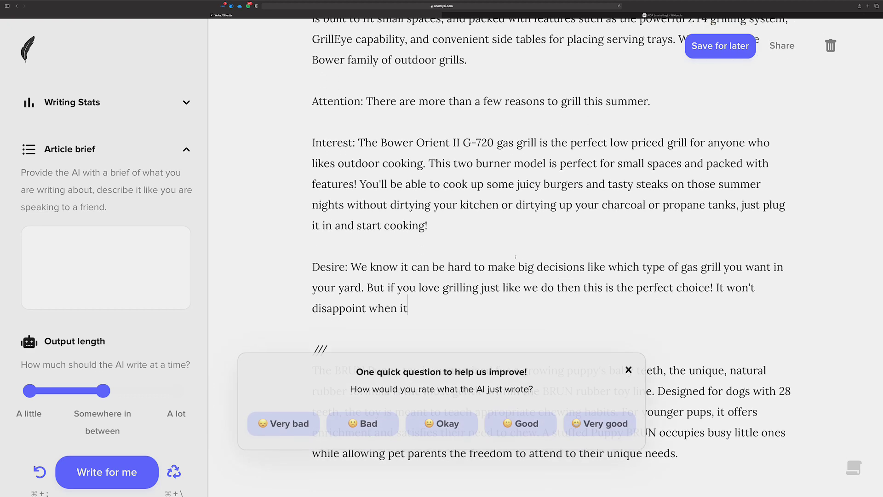
{"action": "left_click", "coordinate": [589, 421]}
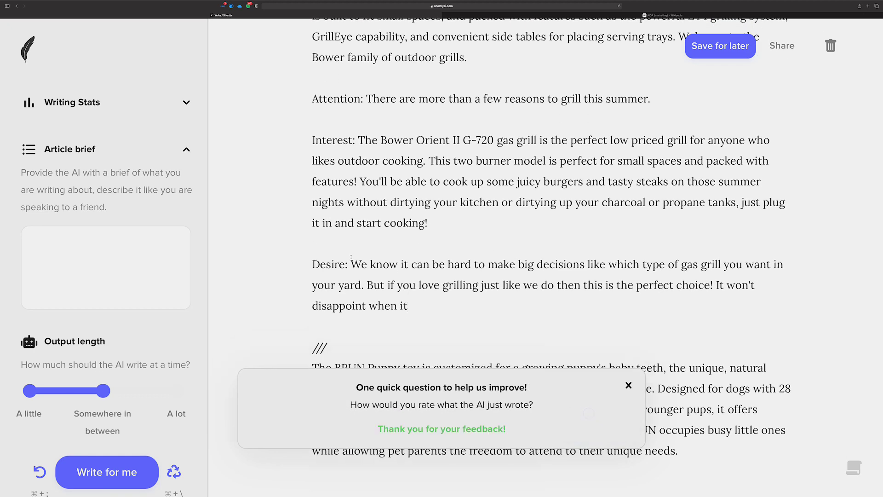
{"action": "left_click", "coordinate": [629, 386]}
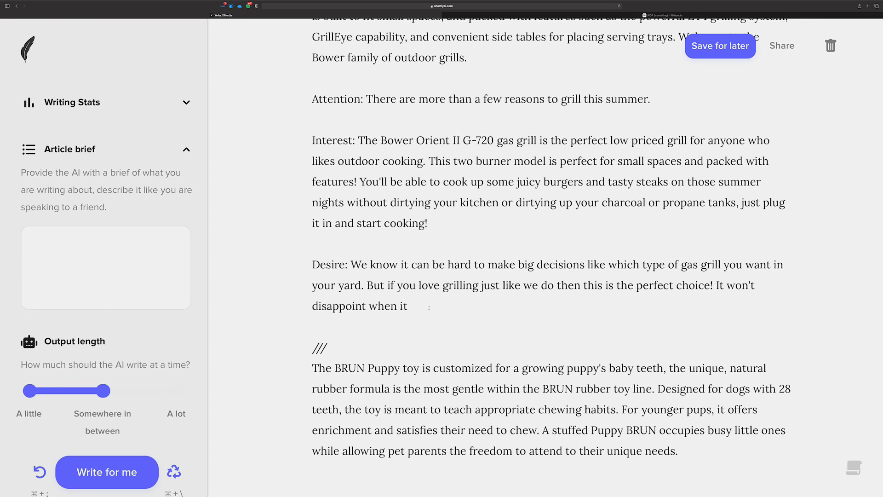
Switch Output length to 'A little' and continue the grill Desire text through the grill tray sentence
{"action": "left_click", "coordinate": [435, 305]}
{"action": "left_click", "coordinate": [33, 392]}
{"action": "scroll", "coordinate": [332, 168], "scroll_direction": "up", "scroll_amount": 5}
{"action": "left_click_drag", "start_coordinate": [313, 149], "coordinate": [480, 204]}
{"action": "scroll", "coordinate": [480, 204], "scroll_direction": "down", "scroll_amount": 1}
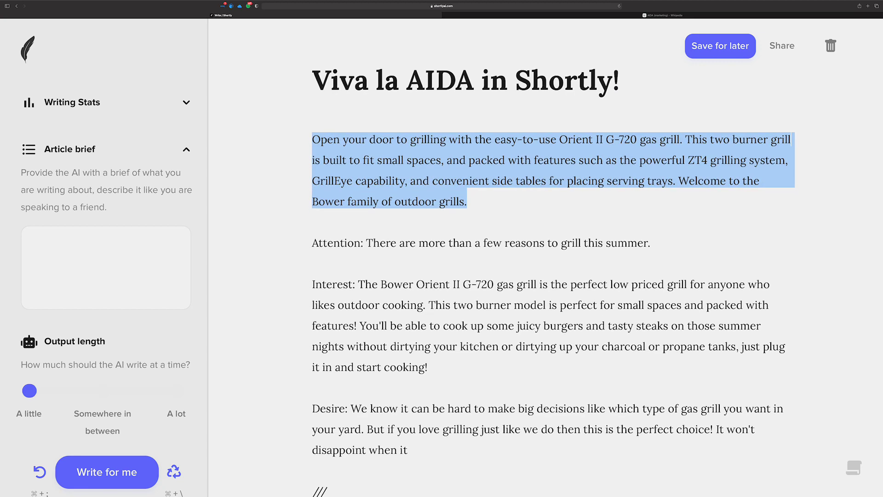
{"action": "key", "text": "super+Return"}
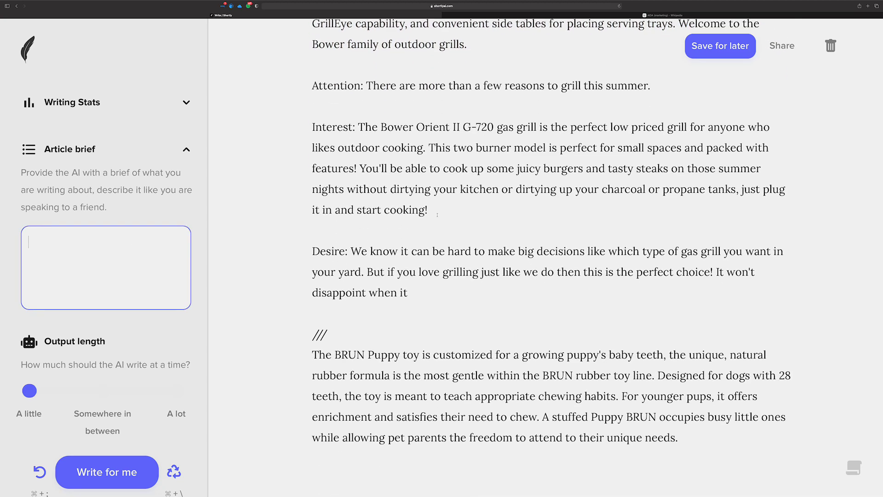
{"action": "left_click", "coordinate": [416, 275]}
{"action": "key", "text": "super+Return"}
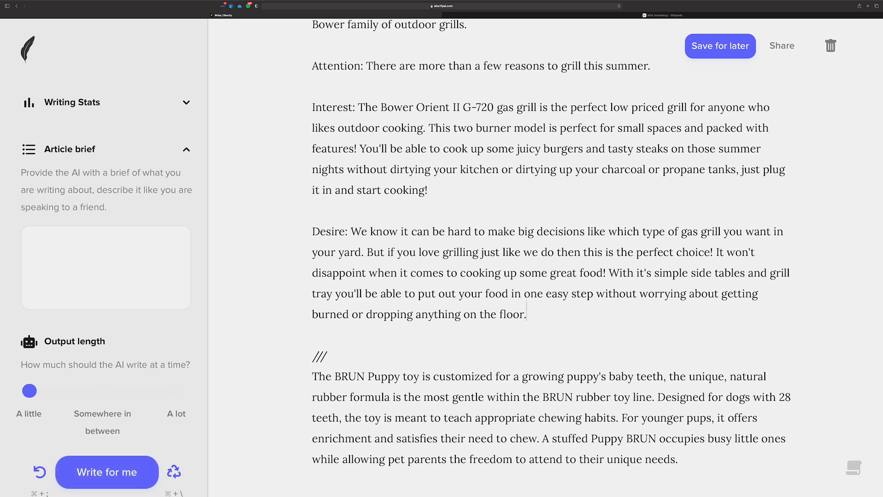
Paste the /instruct AIDA line under the BRUN Puppy description and generate copy ending 'puppies that just keep hopping'
{"action": "scroll", "coordinate": [399, 187], "scroll_direction": "up", "scroll_amount": 3}
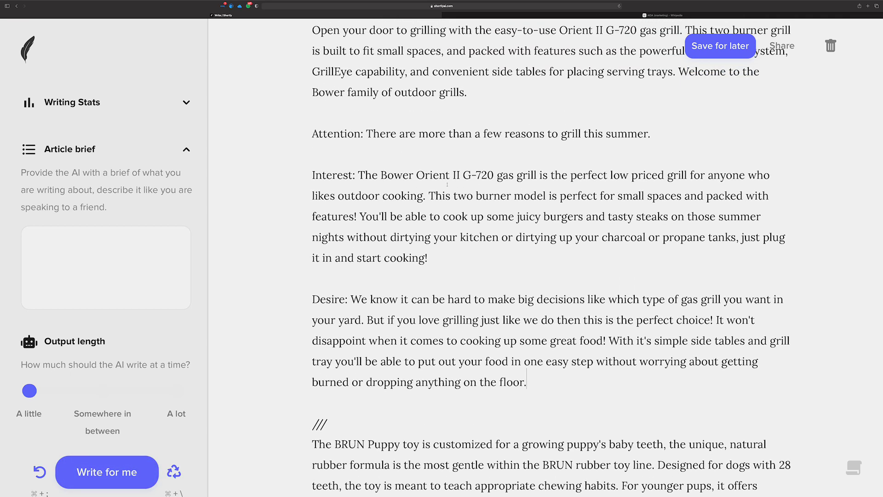
{"action": "scroll", "coordinate": [399, 189], "scroll_direction": "down", "scroll_amount": 5}
{"action": "scroll", "coordinate": [399, 195], "scroll_direction": "down", "scroll_amount": 6}
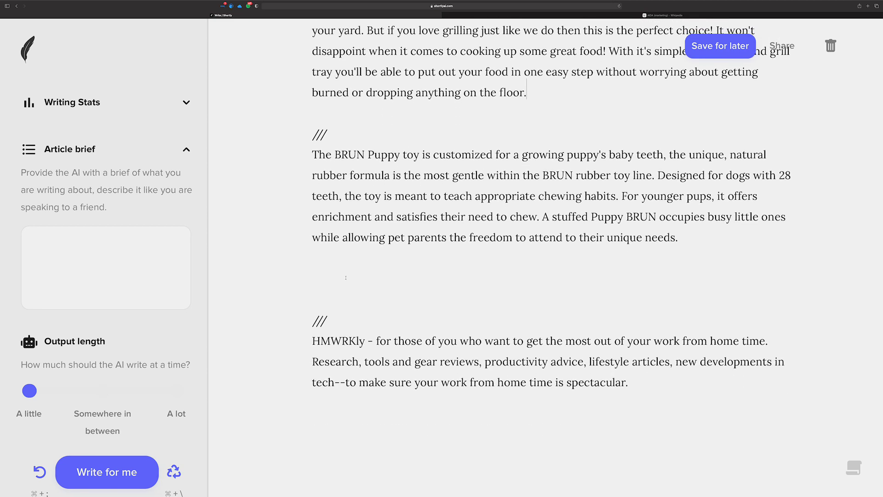
{"action": "left_click", "coordinate": [346, 276]}
{"action": "type", "text": "/instruct [please write an AIDA for the above]"}
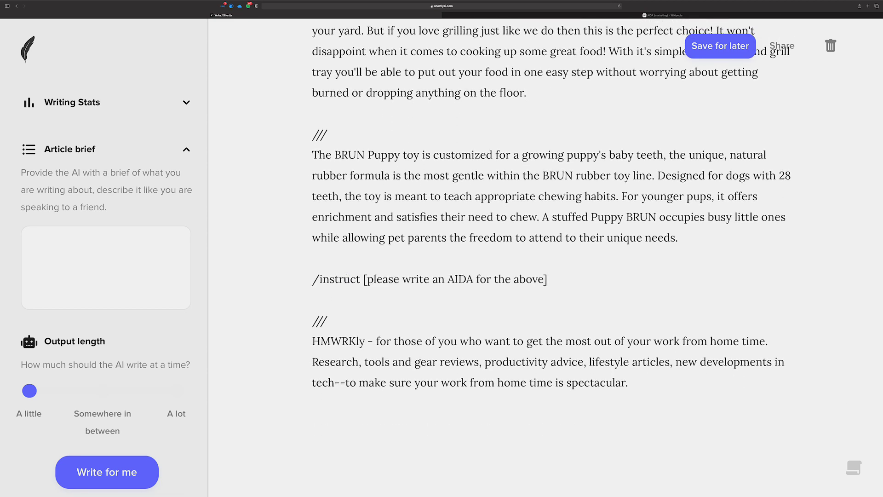
{"action": "key", "text": "super+Return"}
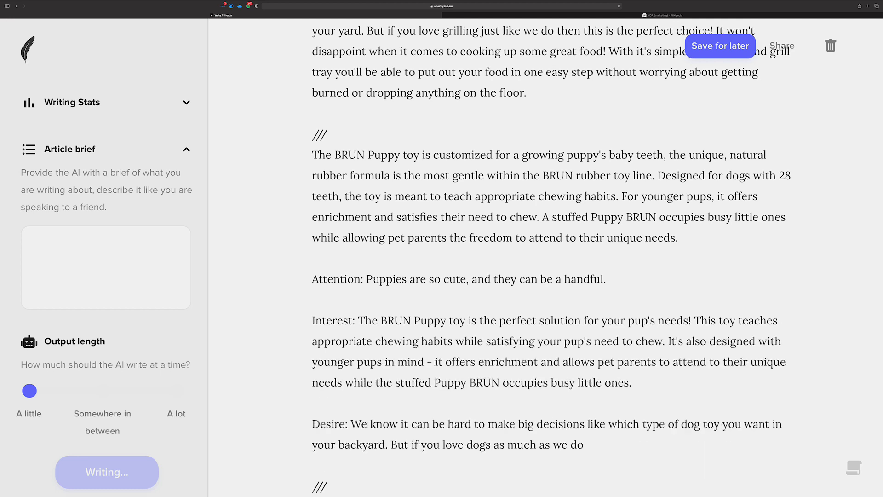
{"action": "scroll", "coordinate": [373, 279], "scroll_direction": "down", "scroll_amount": 3}
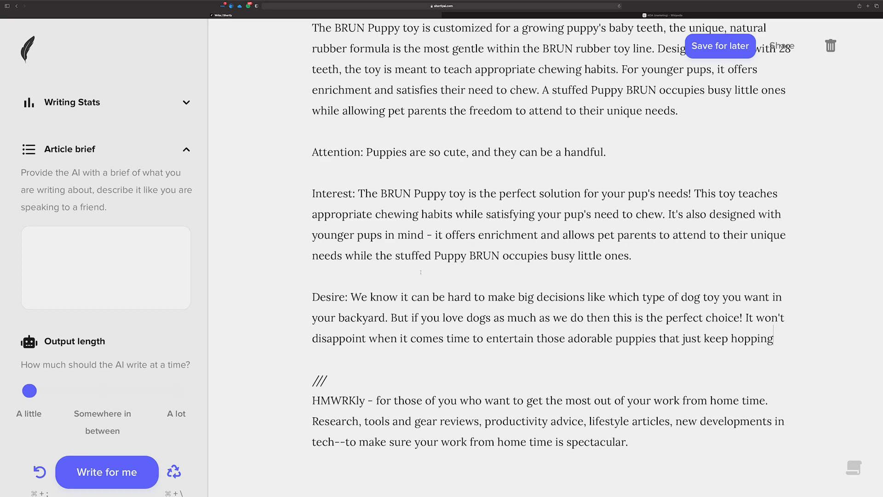
{"action": "scroll", "coordinate": [420, 271], "scroll_direction": "down", "scroll_amount": 3}
{"action": "scroll", "coordinate": [422, 274], "scroll_direction": "up", "scroll_amount": 5}
{"action": "scroll", "coordinate": [422, 274], "scroll_direction": "up", "scroll_amount": 3}
{"action": "scroll", "coordinate": [421, 272], "scroll_direction": "down", "scroll_amount": 5}
{"action": "scroll", "coordinate": [421, 272], "scroll_direction": "down", "scroll_amount": 1}
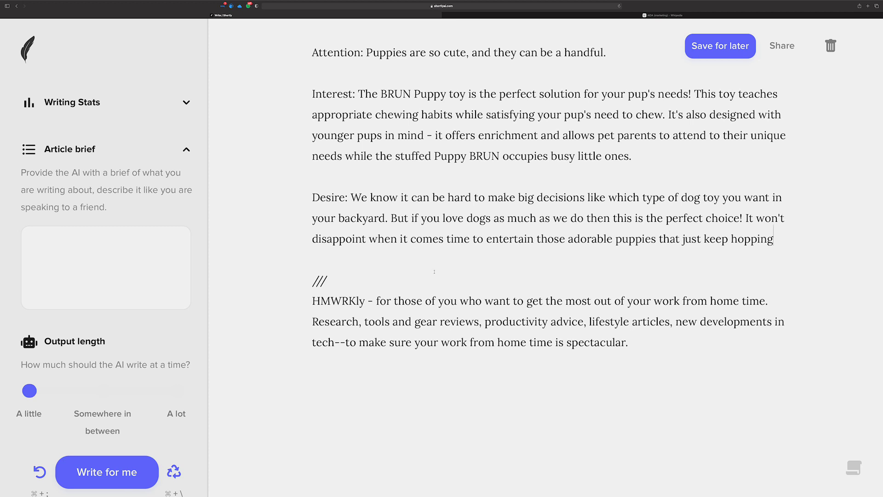
{"action": "scroll", "coordinate": [434, 272], "scroll_direction": "down", "scroll_amount": 4}
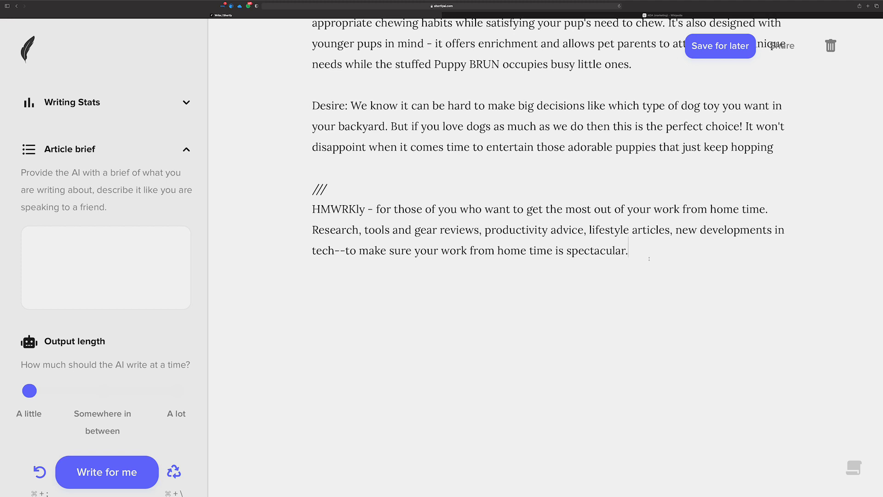
Paste the /instruct AIDA line after the HMWRKly description and generate copy plus a P.S. line
{"action": "key", "text": "Return"}
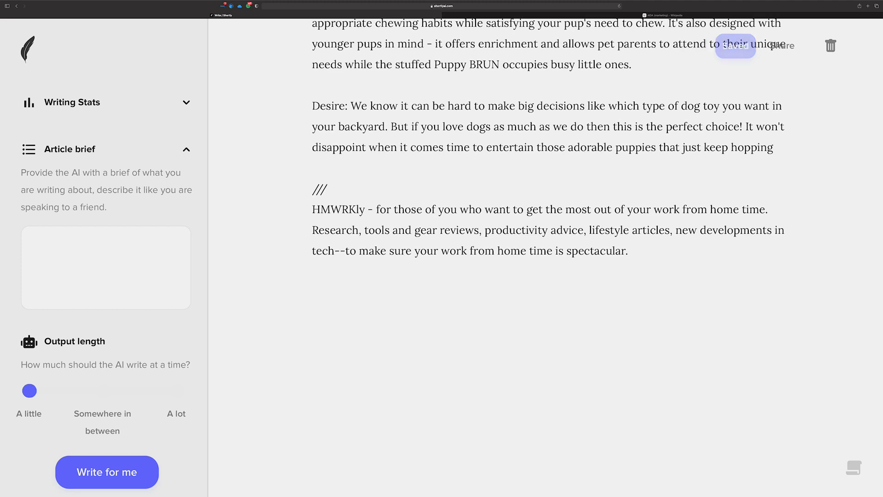
{"action": "type", "text": "/instruct [please write an AIDA for the above]"}
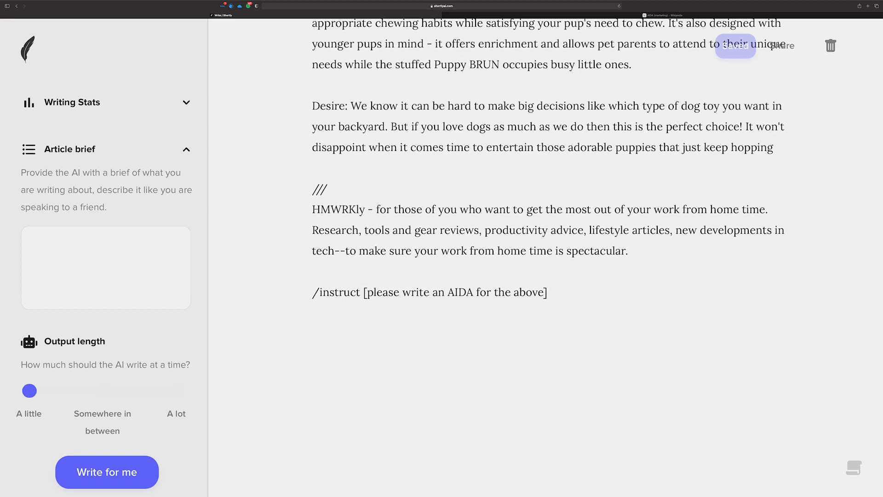
{"action": "key", "text": "super+Return"}
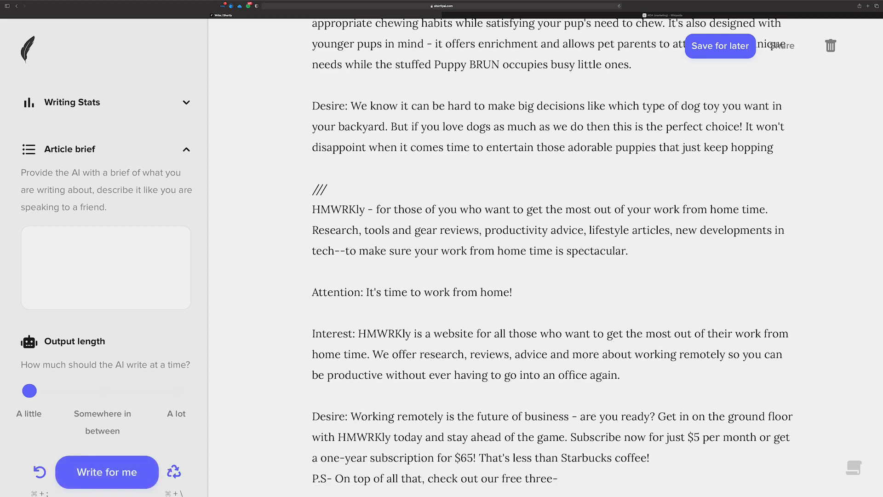
{"action": "scroll", "coordinate": [552, 253], "scroll_direction": "down", "scroll_amount": 4}
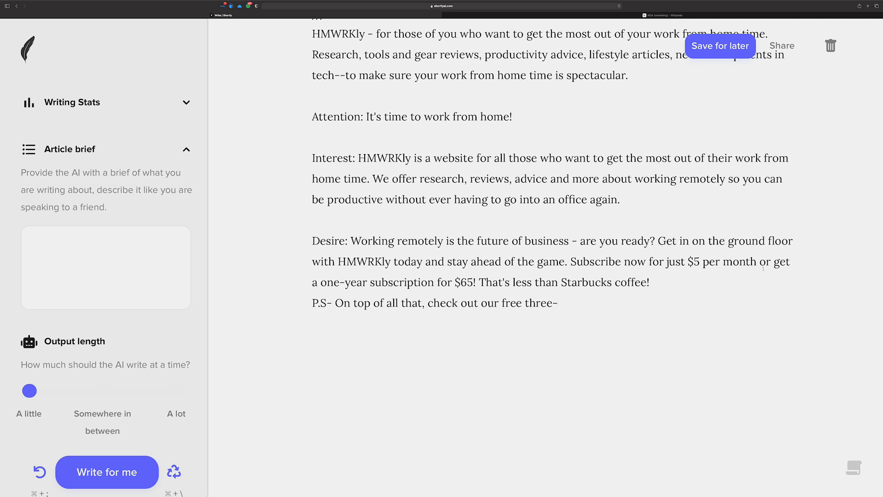
{"action": "scroll", "coordinate": [759, 268], "scroll_direction": "down", "scroll_amount": 1}
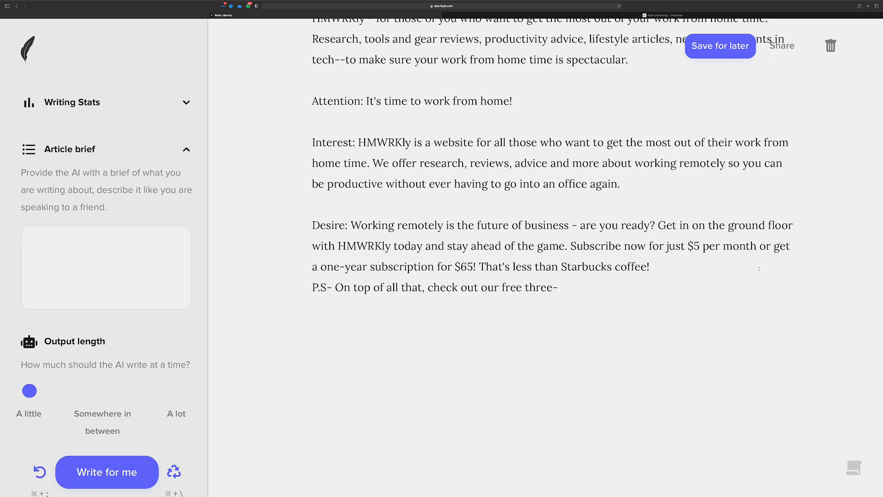
{"action": "scroll", "coordinate": [759, 269], "scroll_direction": "up", "scroll_amount": 2}
{"action": "scroll", "coordinate": [760, 268], "scroll_direction": "up", "scroll_amount": 1}
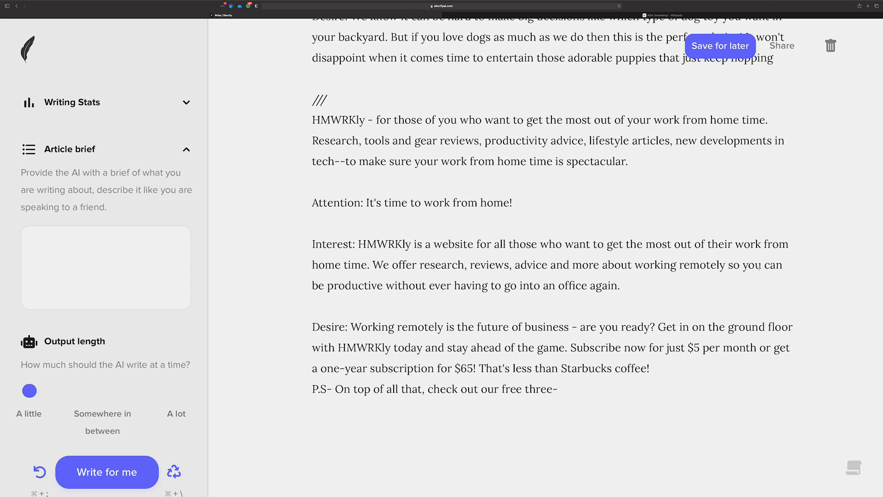
{"action": "scroll", "coordinate": [759, 268], "scroll_direction": "up", "scroll_amount": 20}
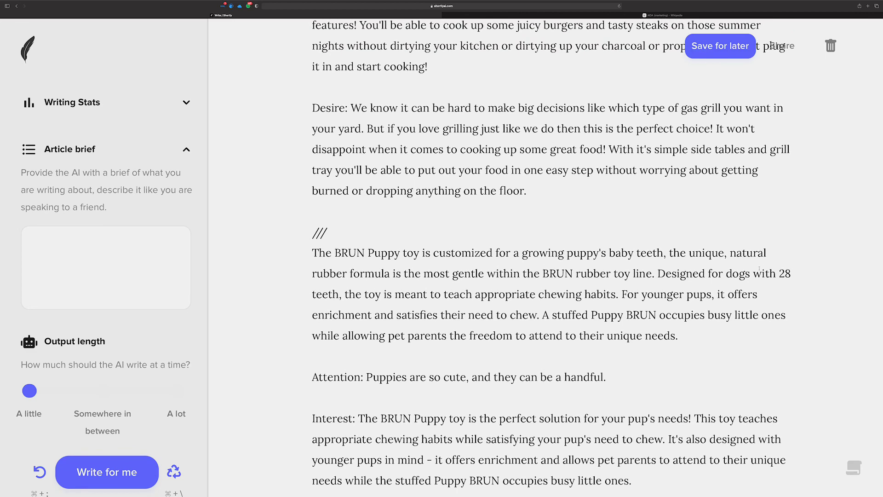
Type '/instruct [please write an AIDA for the above]' on a new line after the 'three-' P.S. text
{"action": "scroll", "coordinate": [760, 268], "scroll_direction": "up", "scroll_amount": 15}
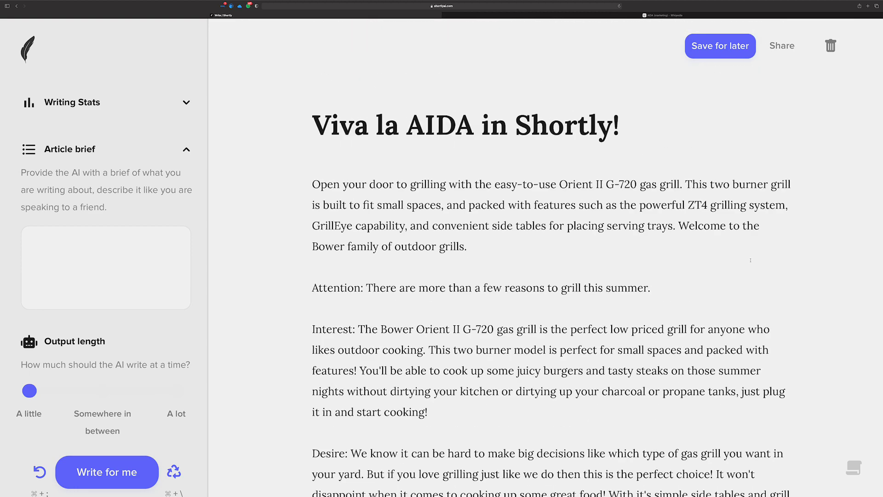
{"action": "scroll", "coordinate": [683, 235], "scroll_direction": "down", "scroll_amount": 20}
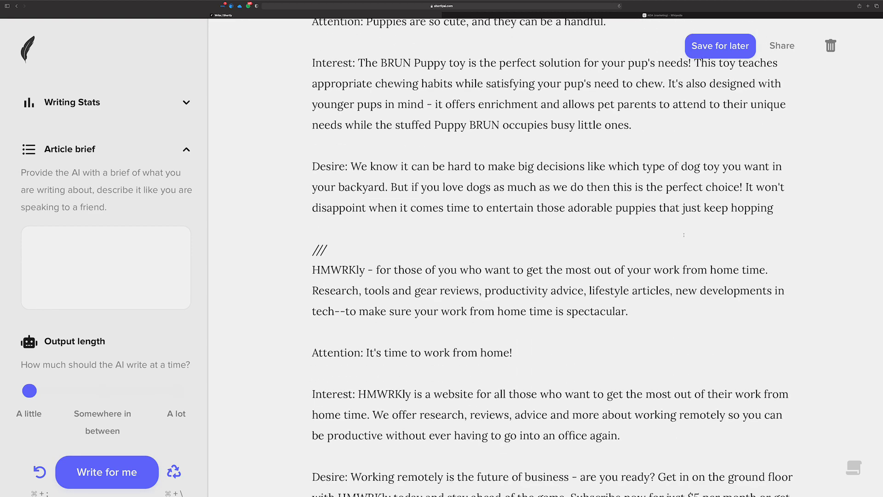
{"action": "left_click", "coordinate": [682, 265]}
{"action": "key", "text": "Return"}
{"action": "key", "text": "Return"}
{"action": "type", "text": "/instruct [please write an AIDA for the above]"}
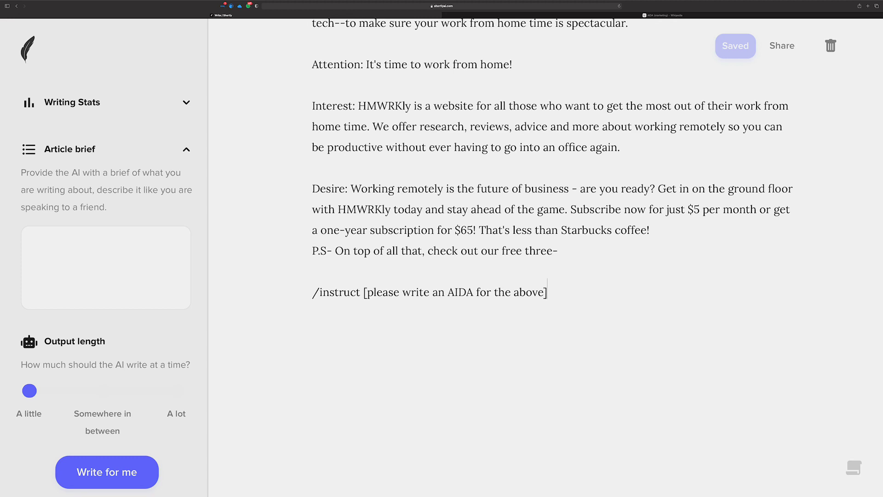
{"action": "scroll", "coordinate": [552, 168], "scroll_direction": "up", "scroll_amount": 1}
{"action": "scroll", "coordinate": [552, 258], "scroll_direction": "up", "scroll_amount": 5}
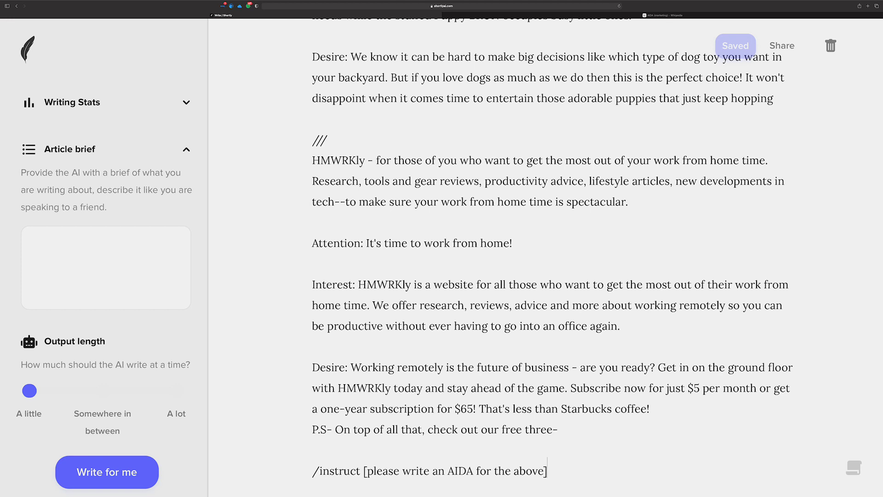
{"action": "scroll", "coordinate": [627, 279], "scroll_direction": "down", "scroll_amount": 2}
{"action": "scroll", "coordinate": [627, 278], "scroll_direction": "down", "scroll_amount": 2}
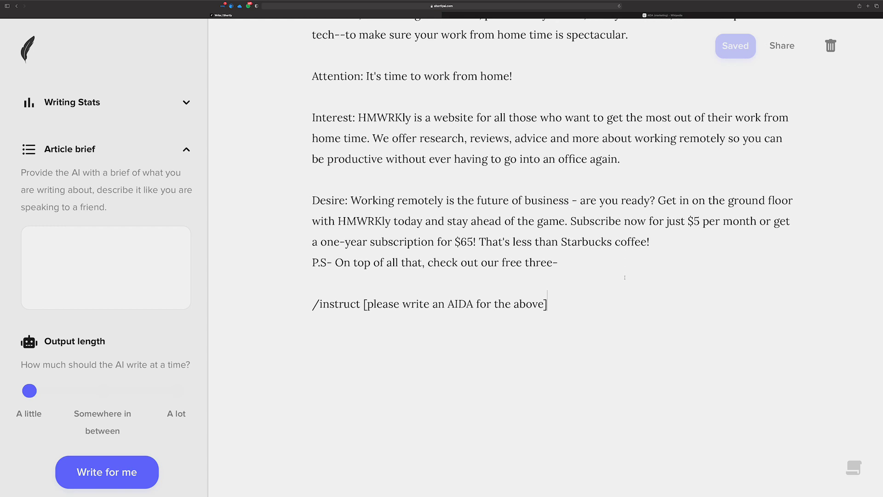